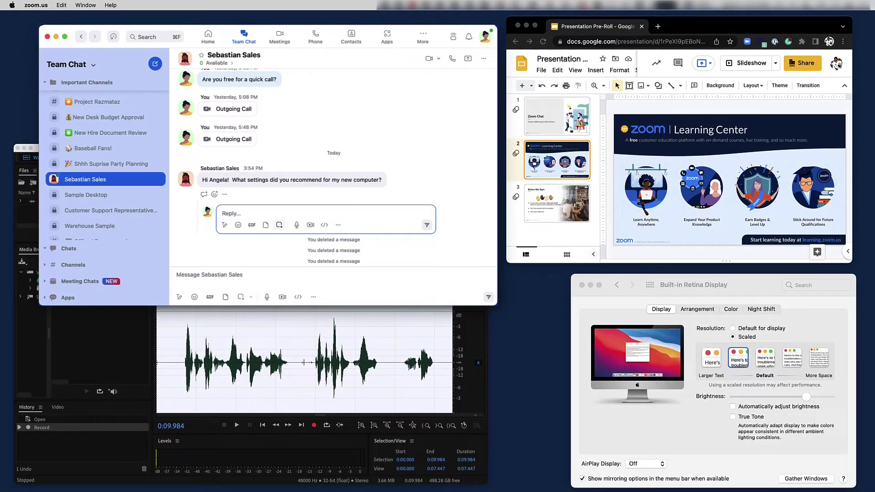
Step: Start a screenshot capture for the reply from the reply box toolbar
{"action": "left_click", "coordinate": [279, 224]}
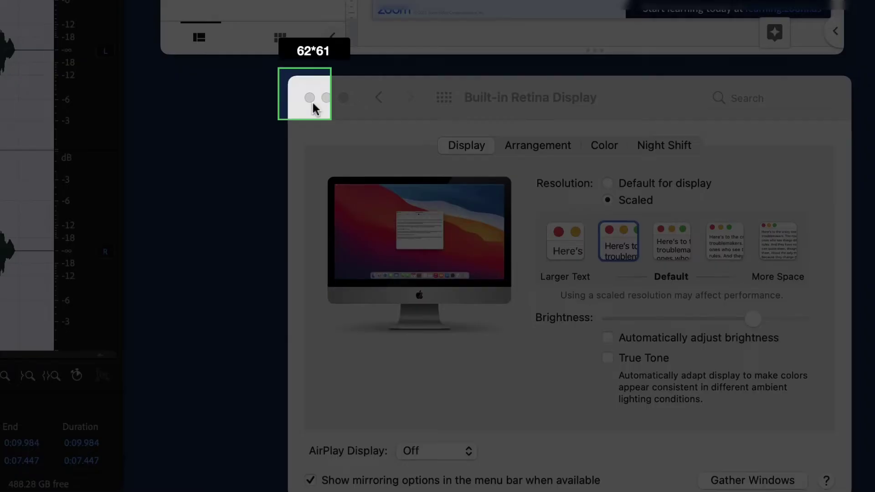
Step: Frame the capture region over the Built-in Retina Display window, widening it slightly
{"action": "left_click_drag", "start_coordinate": [314, 107], "coordinate": [837, 489]}
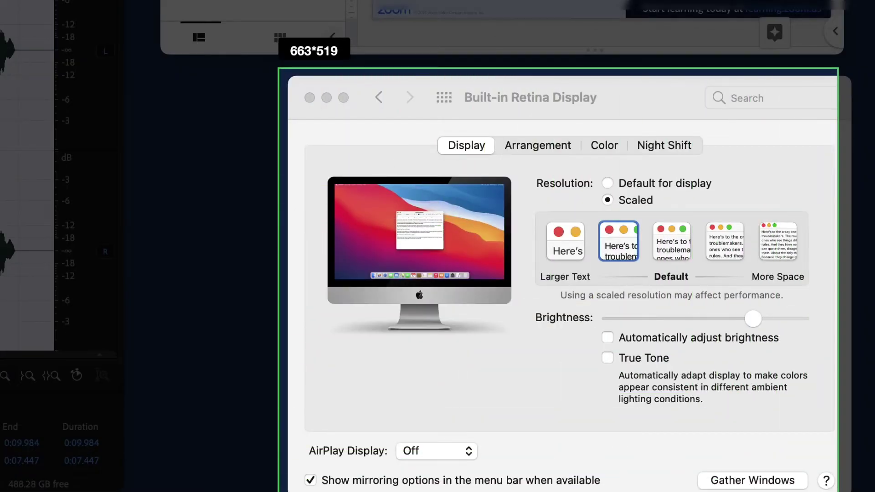
{"action": "left_click_drag", "start_coordinate": [838, 292], "coordinate": [863, 293]}
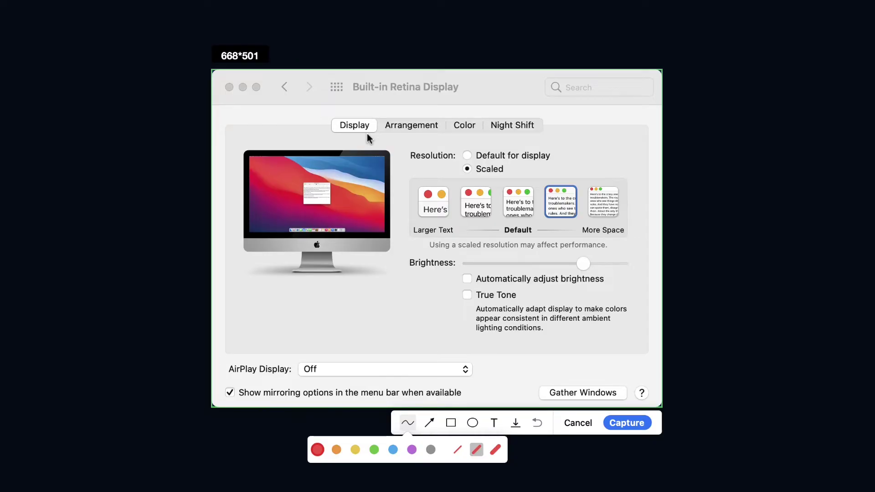
Step: Circle the Display tab and add arrows to Scaled and the chosen resolution
{"action": "mouse_move", "coordinate": [373, 134]}
{"action": "left_mouse_down"}
{"action": "mouse_move", "coordinate": [345, 116]}
{"action": "mouse_move", "coordinate": [329, 127]}
{"action": "mouse_move", "coordinate": [358, 134]}
{"action": "left_mouse_up"}
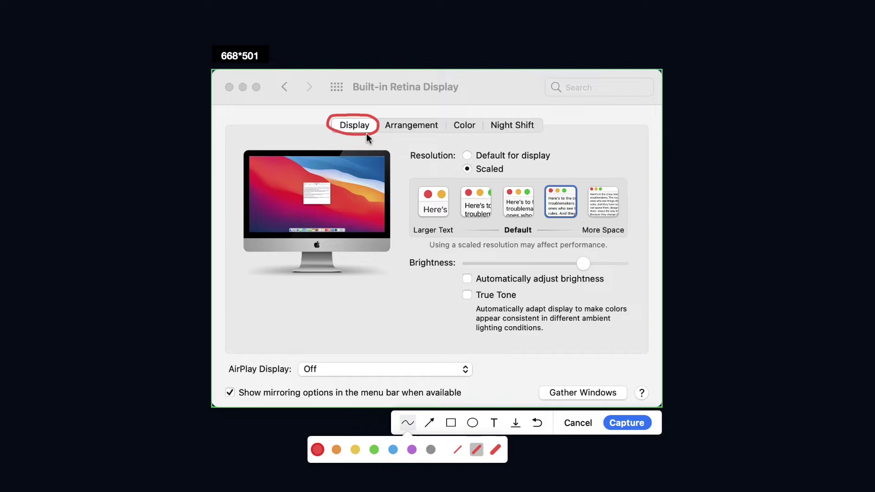
{"action": "left_click", "coordinate": [430, 423]}
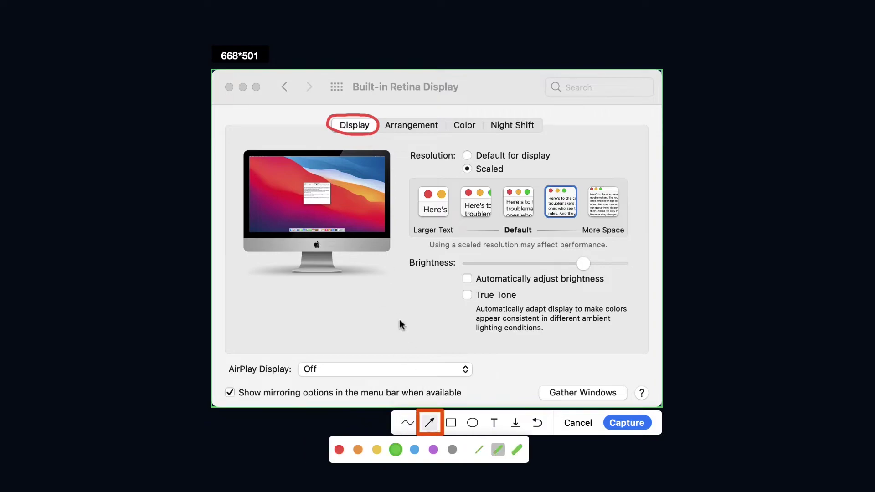
{"action": "left_click_drag", "start_coordinate": [392, 167], "coordinate": [456, 169]}
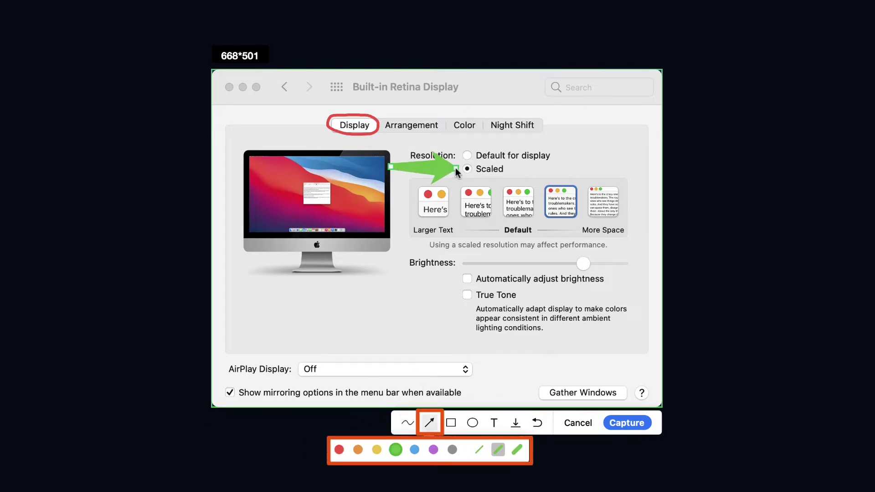
{"action": "left_click_drag", "start_coordinate": [391, 167], "coordinate": [274, 167]}
{"action": "left_click_drag", "start_coordinate": [326, 192], "coordinate": [547, 199]}
{"action": "left_click_drag", "start_coordinate": [396, 231], "coordinate": [574, 214]}
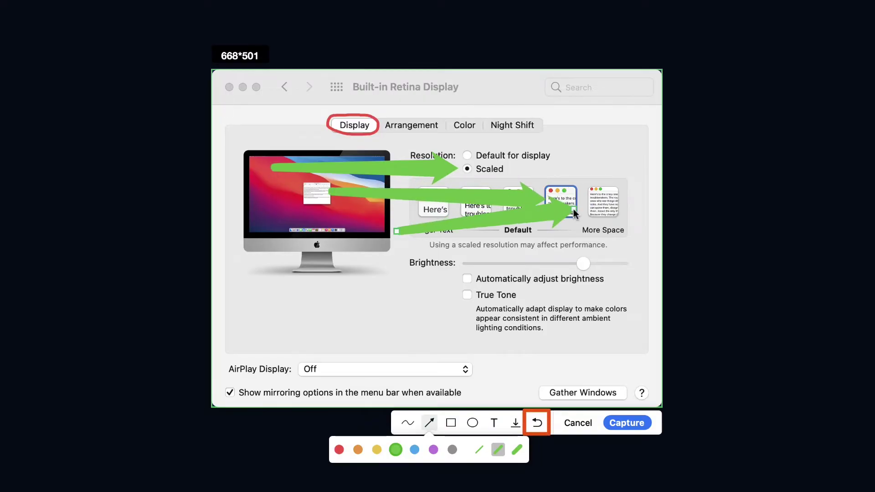
{"action": "left_click", "coordinate": [538, 422]}
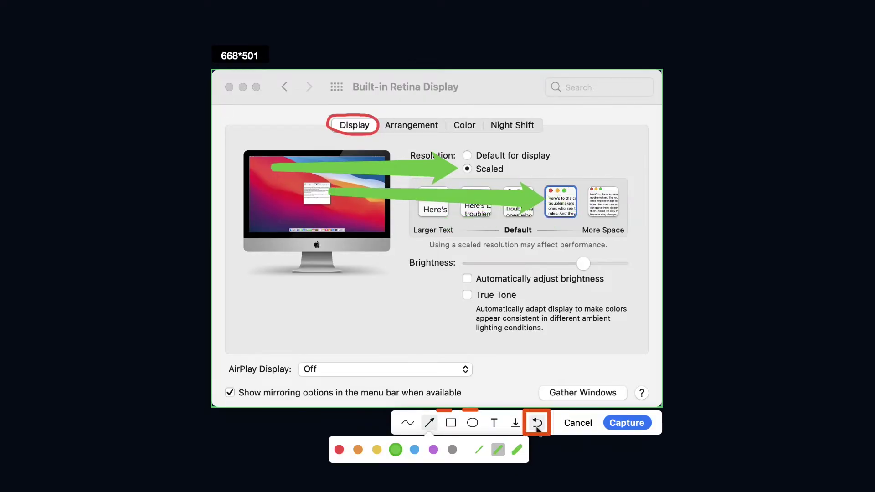
Step: Box the brightness settings in red and add a 'Disabled by IT' label below
{"action": "left_click", "coordinate": [451, 423]}
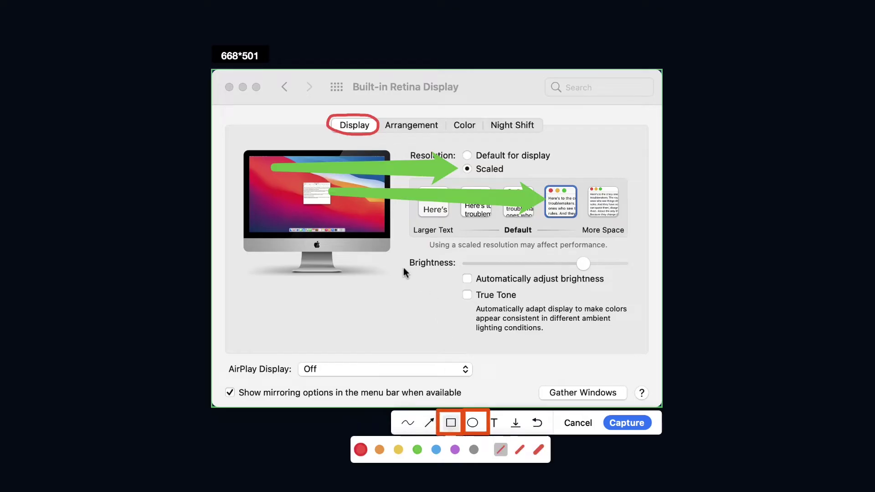
{"action": "left_click_drag", "start_coordinate": [400, 255], "coordinate": [636, 339]}
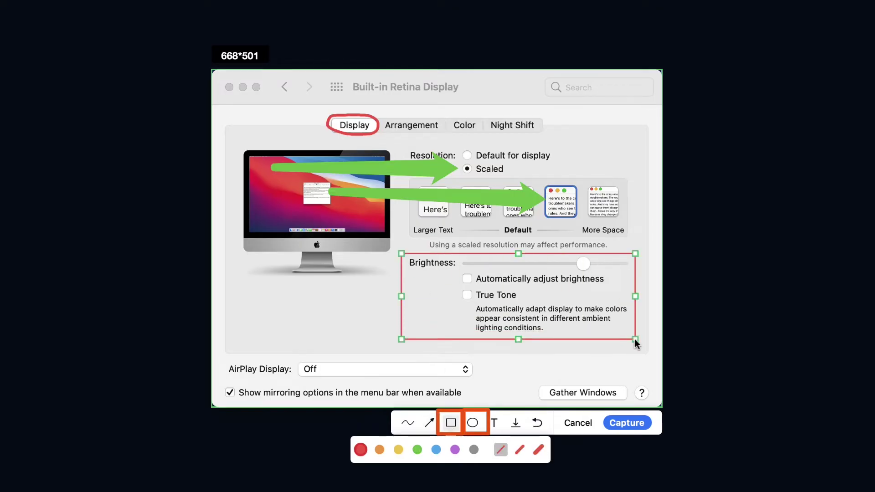
{"action": "left_click", "coordinate": [494, 423]}
{"action": "left_click", "coordinate": [492, 357]}
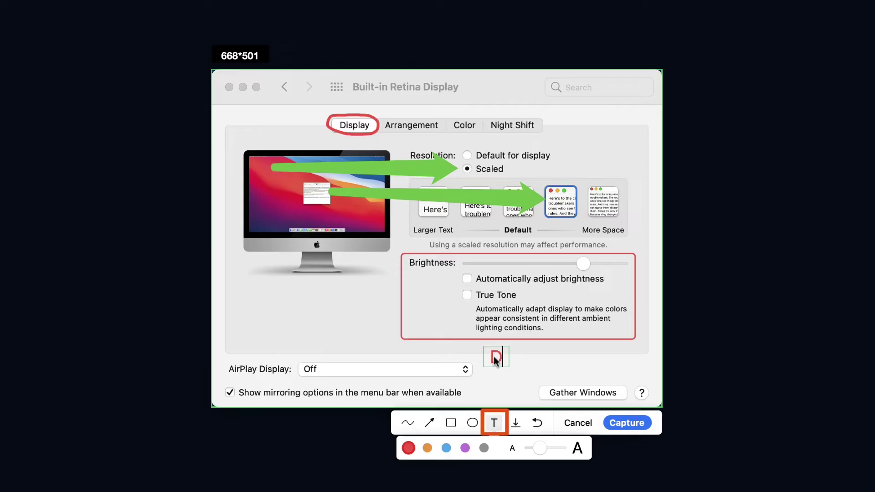
{"action": "type", "text": "Disabled by IT"}
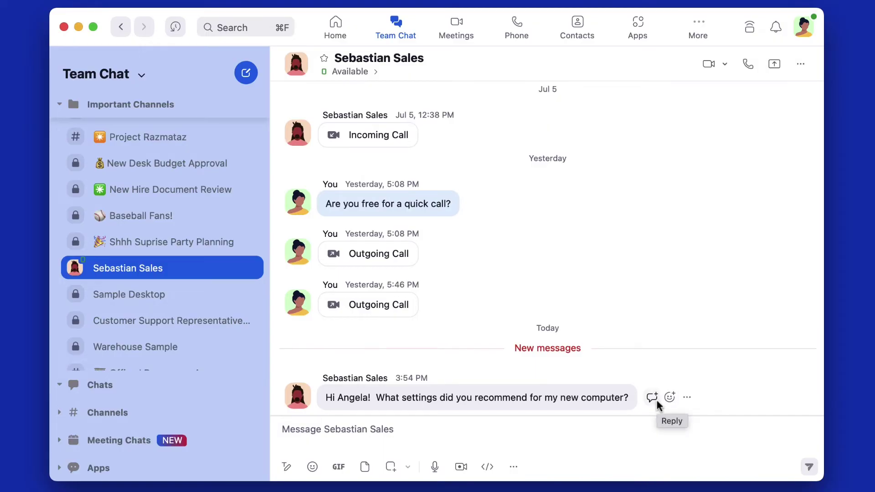
Step: Send a threaded reply with four pasted screenshots, then untick Hide chat window in screenshot
{"action": "left_click", "coordinate": [652, 397]}
{"action": "key", "text": "super+v"}
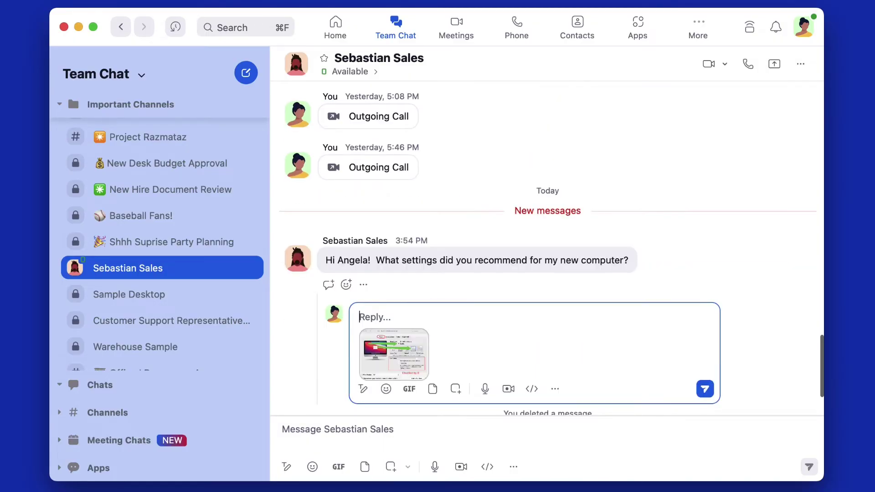
{"action": "key", "text": "super+v"}
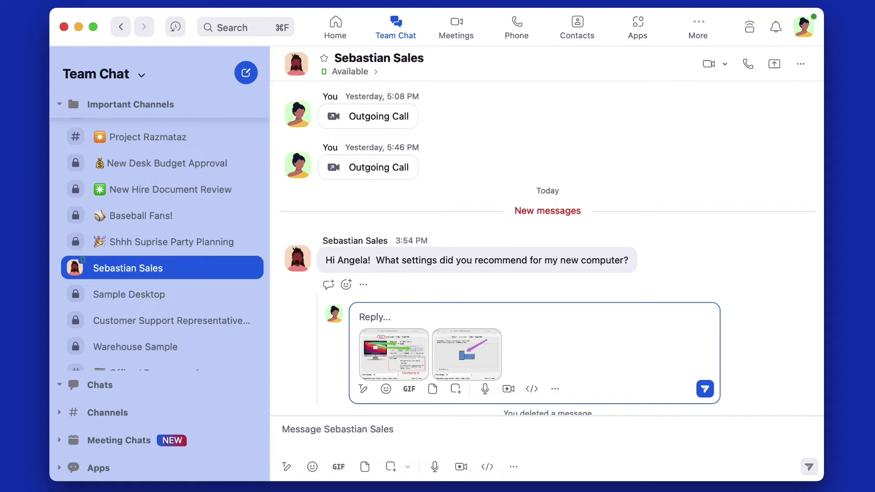
{"action": "key", "text": "super+v"}
{"action": "key", "text": "super+v"}
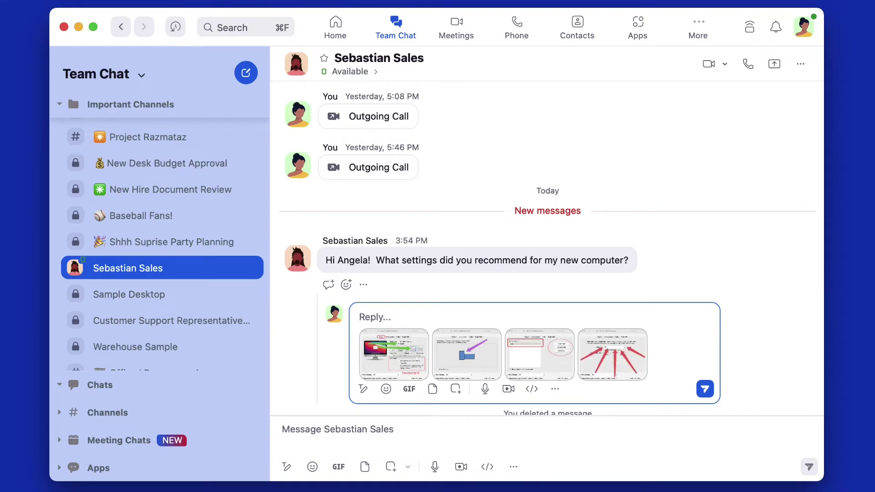
{"action": "left_click", "coordinate": [705, 389]}
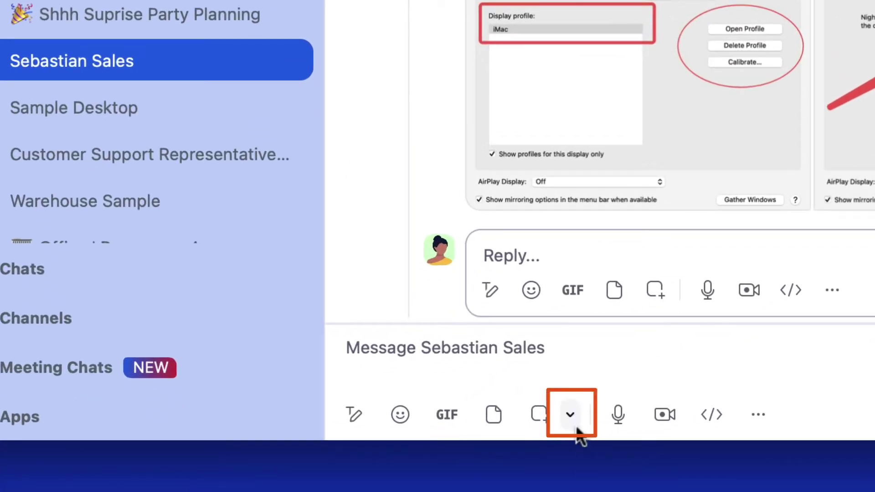
{"action": "left_click", "coordinate": [573, 413]}
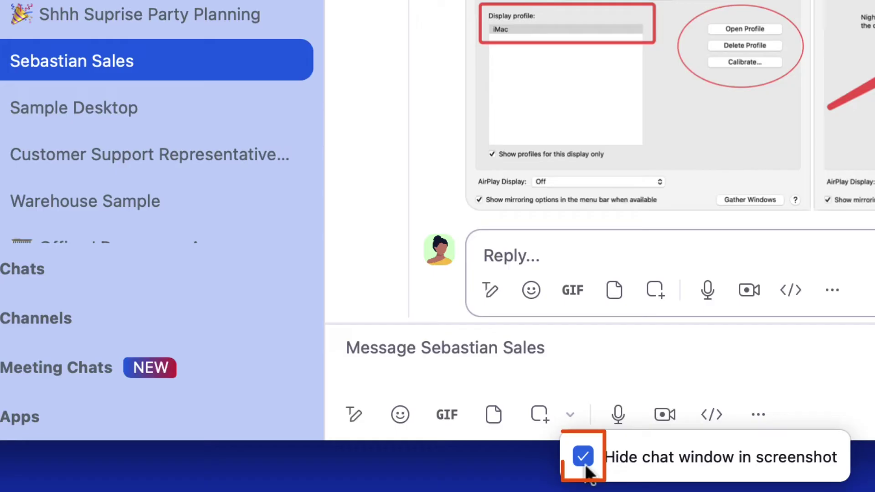
{"action": "left_click", "coordinate": [583, 457]}
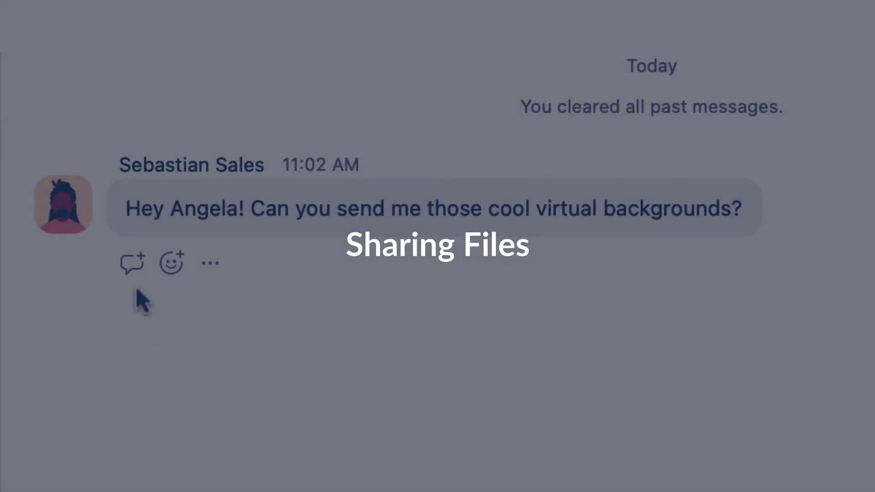
Step: Reply to the virtual backgrounds request with VB1.jpg, VB2.jpg and VB3.jpg attached
{"action": "left_click", "coordinate": [132, 262]}
{"action": "type", "text": "Of course! Here they ar"}
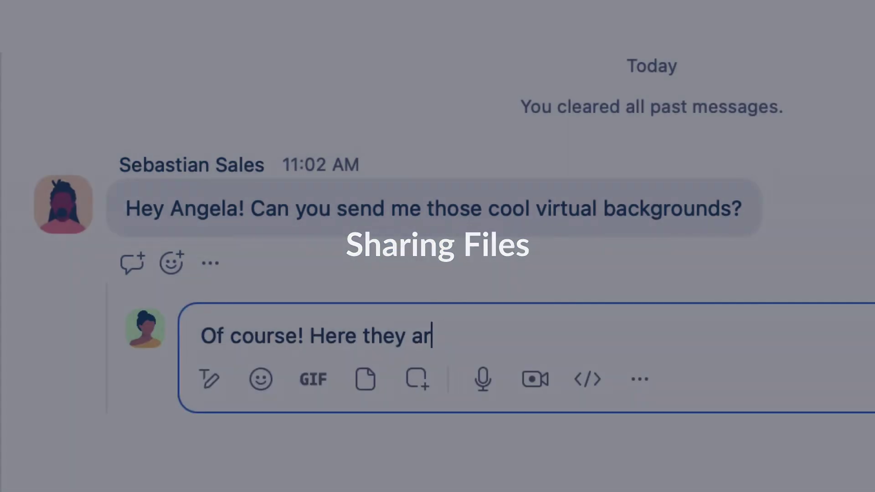
{"action": "type", "text": "e:"}
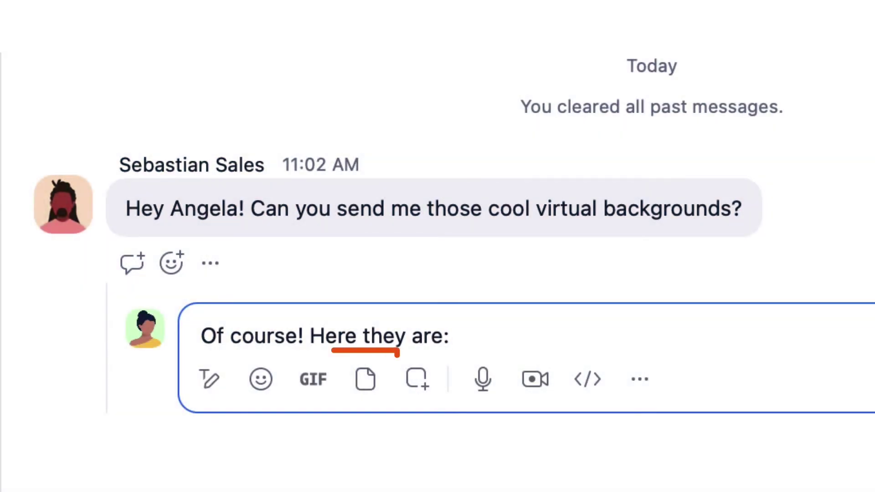
{"action": "left_click", "coordinate": [370, 391]}
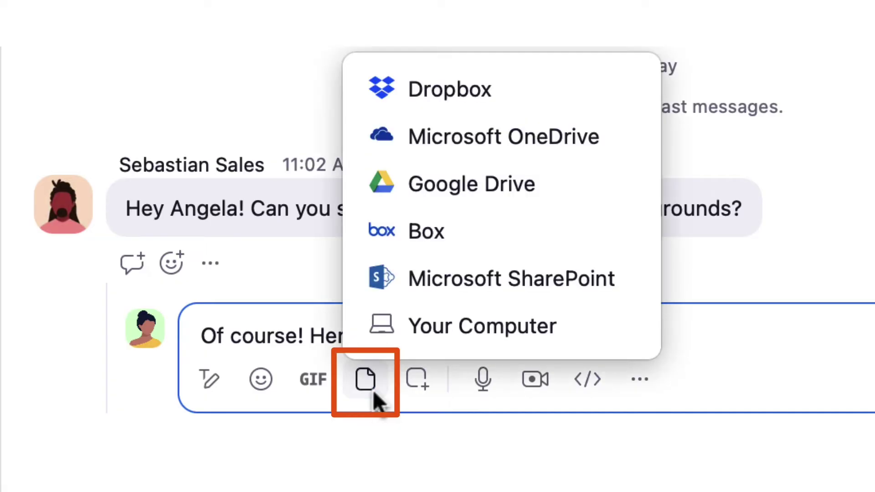
{"action": "left_click", "coordinate": [586, 320]}
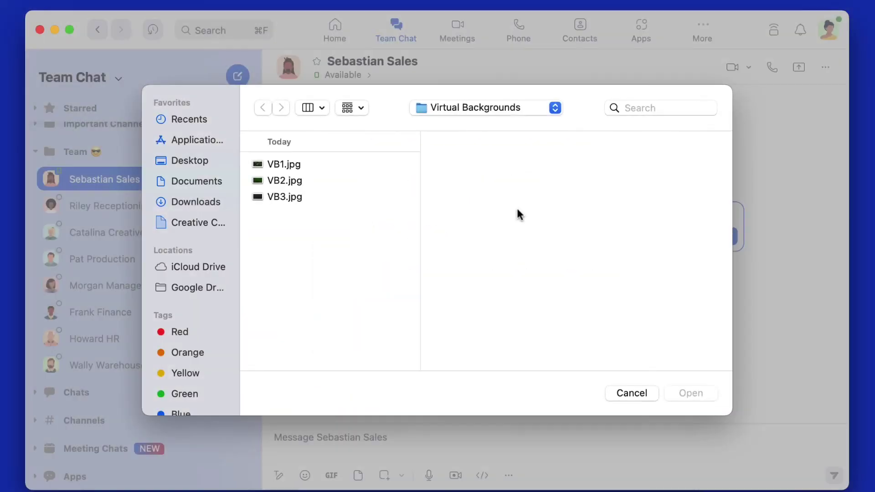
{"action": "left_click", "coordinate": [375, 164]}
{"action": "left_click_drag", "start_coordinate": [374, 165], "coordinate": [372, 201]}
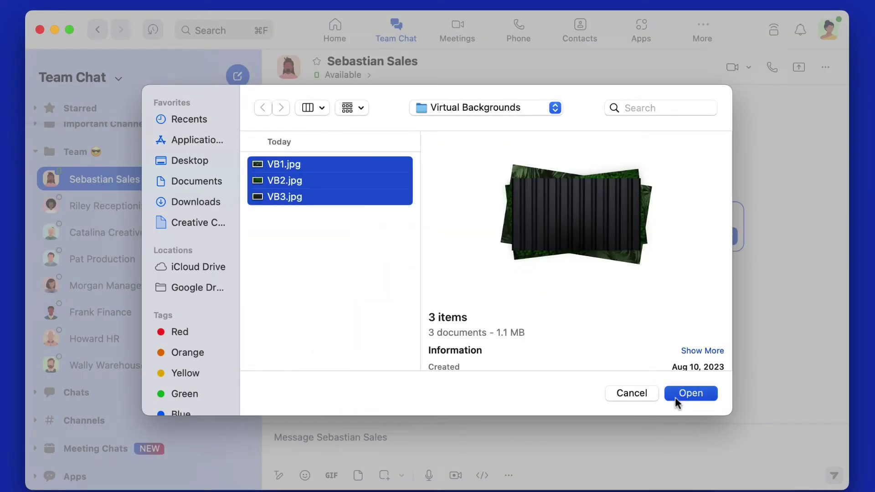
{"action": "left_click", "coordinate": [691, 393]}
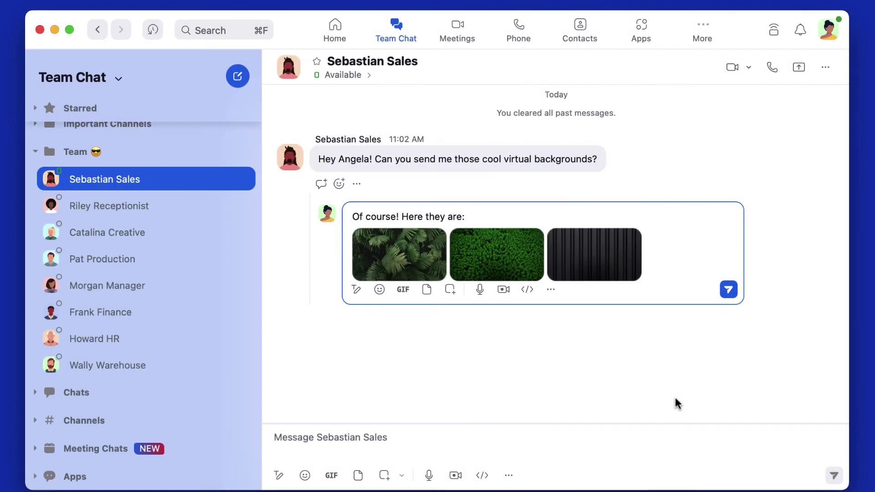
{"action": "left_click", "coordinate": [727, 289]}
Step: Open the moss image VB2.jpg and zoom in with the viewer slider
{"action": "left_click", "coordinate": [730, 292]}
{"action": "mouse_move", "coordinate": [472, 164]}
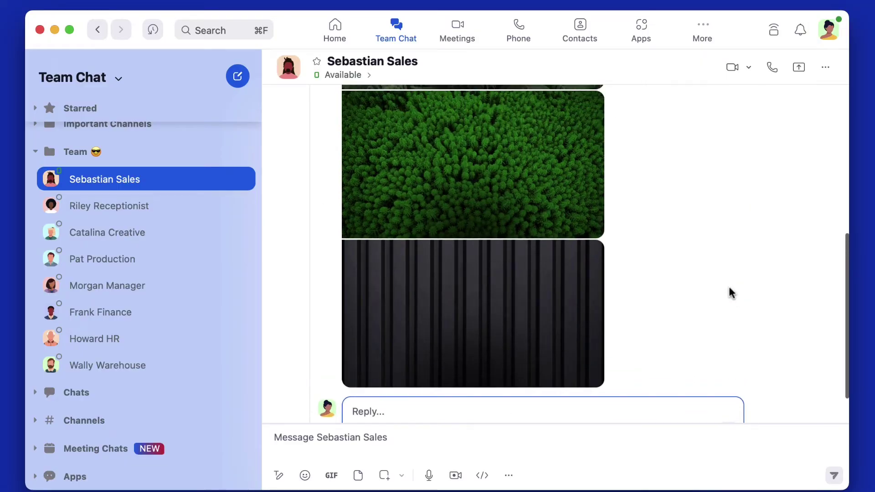
{"action": "scroll", "coordinate": [731, 293], "scroll_direction": "up", "scroll_amount": 3}
{"action": "left_click", "coordinate": [583, 284]}
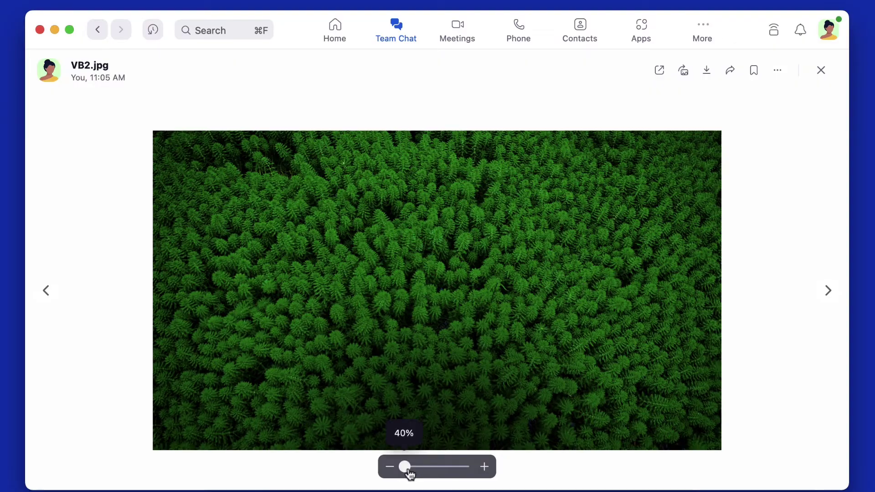
{"action": "left_click_drag", "start_coordinate": [404, 467], "coordinate": [477, 468]}
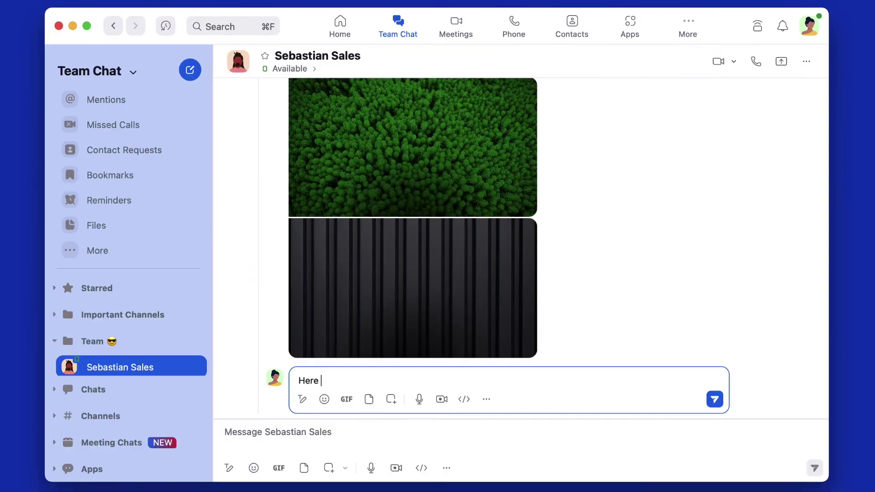
{"action": "type", "text": "Here are those videos "}
{"action": "type", "text": "you requested:"}
Step: Send the video announcement and the SHORT Learning Center Welcome Tour mp4
{"action": "key", "text": "Return"}
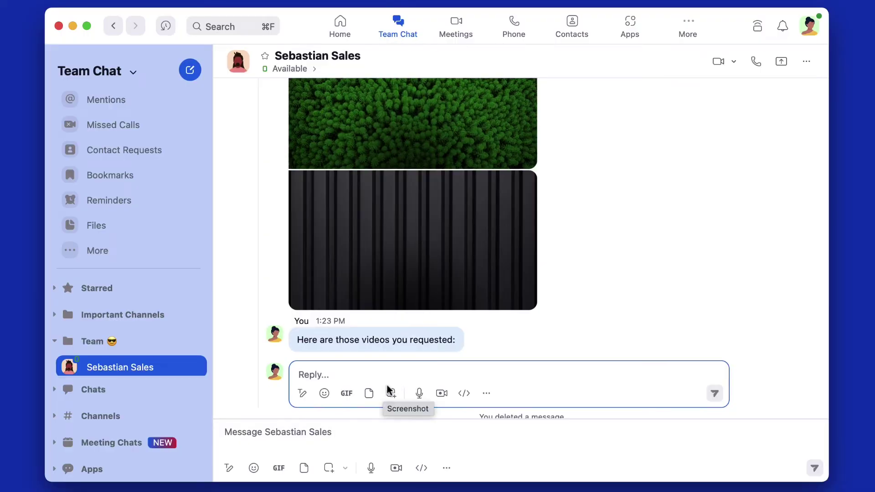
{"action": "left_click", "coordinate": [369, 393]}
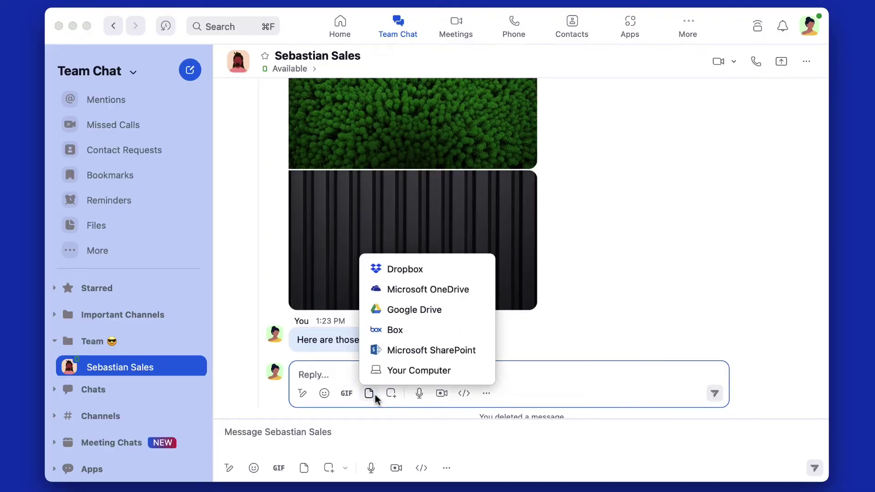
{"action": "left_click", "coordinate": [464, 371]}
{"action": "left_click", "coordinate": [407, 181]}
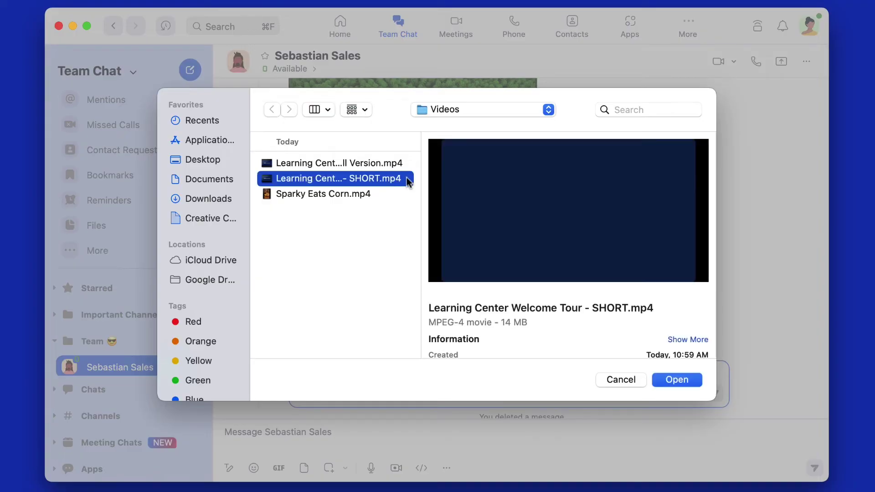
{"action": "left_click", "coordinate": [677, 380]}
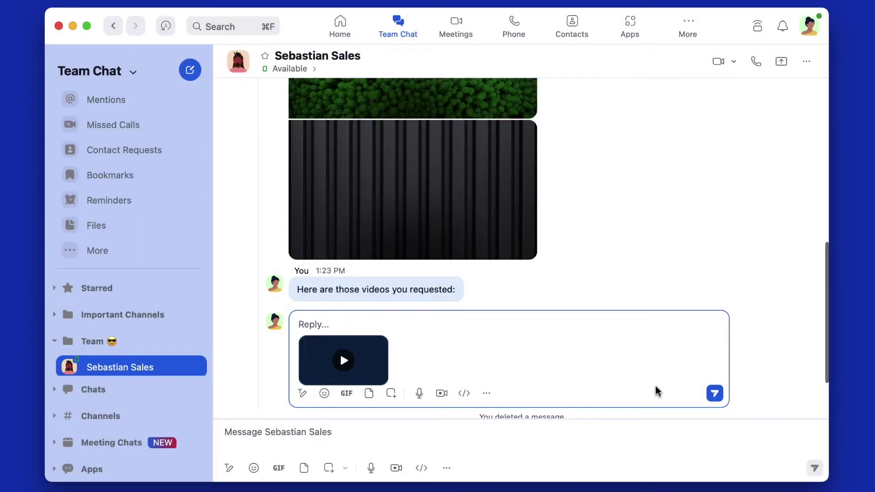
{"action": "left_click", "coordinate": [714, 393]}
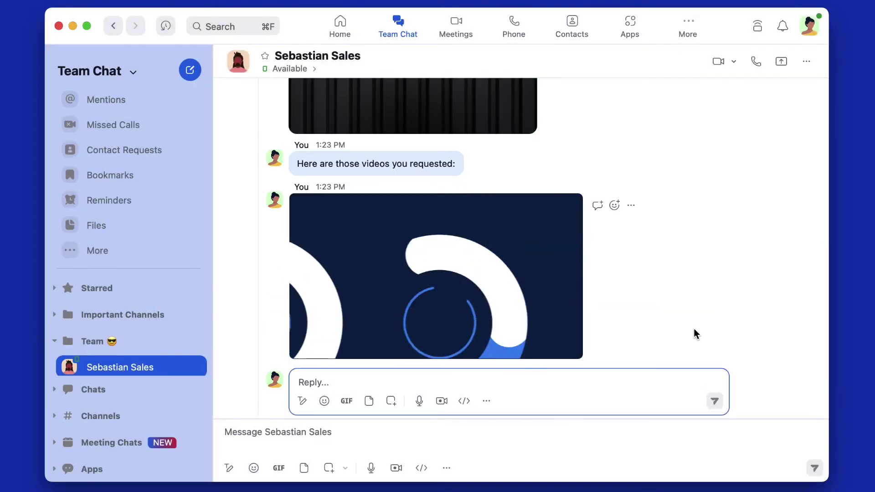
Step: Upload the Full Version Learning Center Welcome Tour mp4 to the chat
{"action": "left_click", "coordinate": [369, 401]}
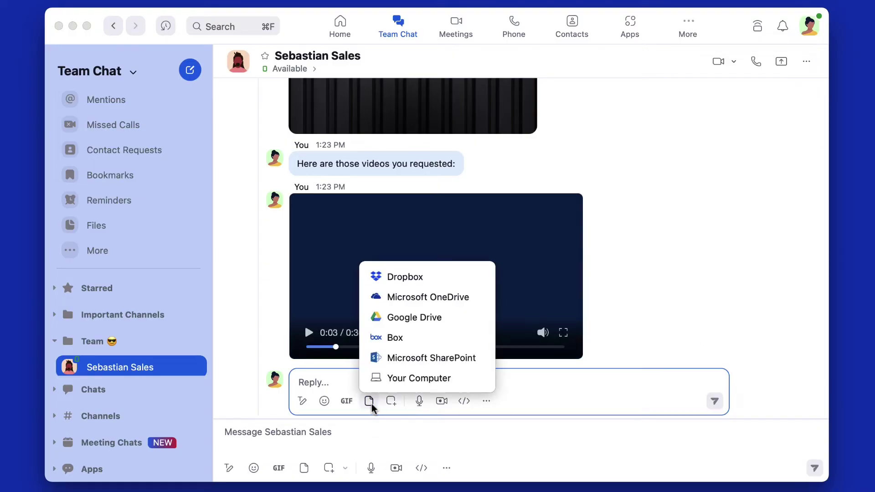
{"action": "left_click", "coordinate": [437, 379]}
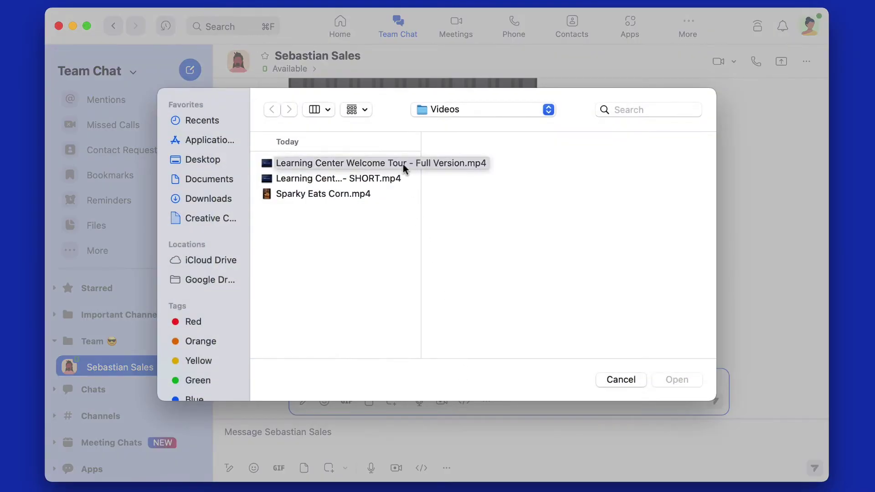
{"action": "left_click", "coordinate": [339, 162]}
{"action": "left_click", "coordinate": [677, 380]}
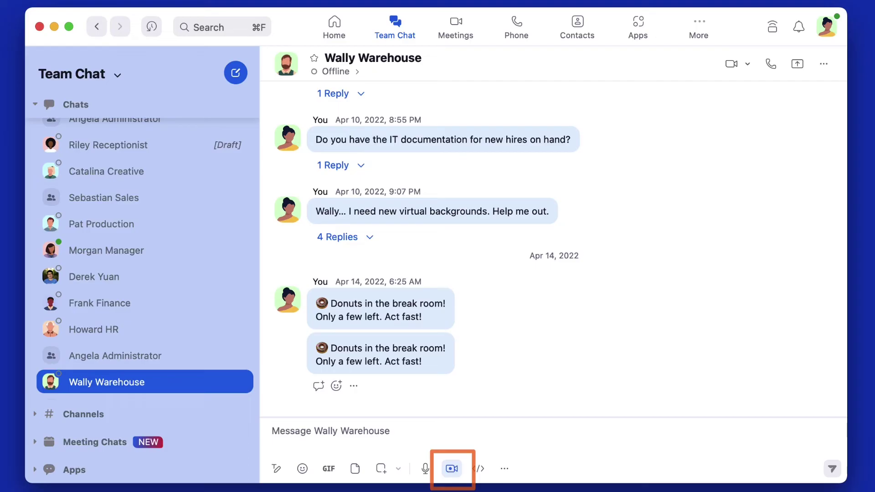
Step: Start recording a video message in Wally Warehouse's chat
{"action": "left_click", "coordinate": [451, 468]}
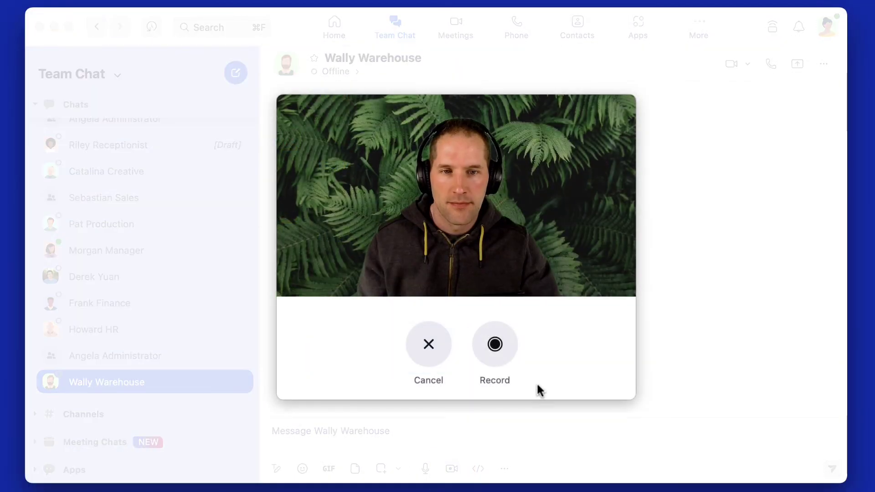
{"action": "left_click", "coordinate": [504, 355]}
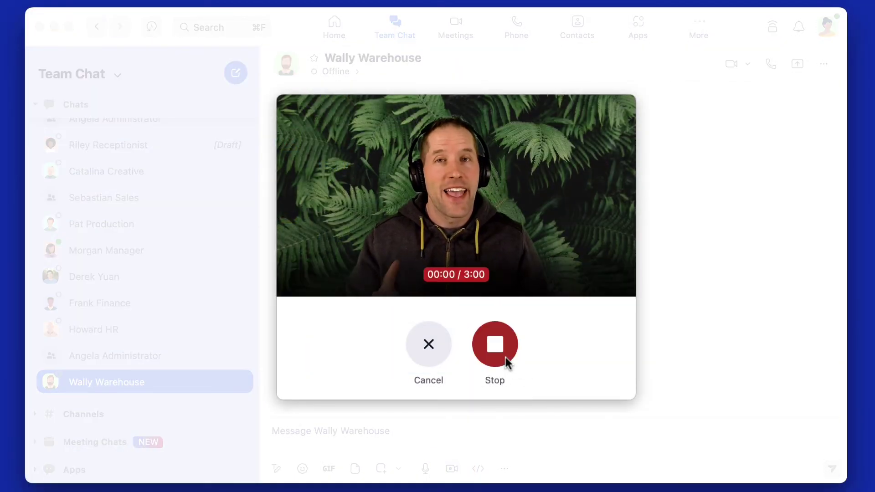